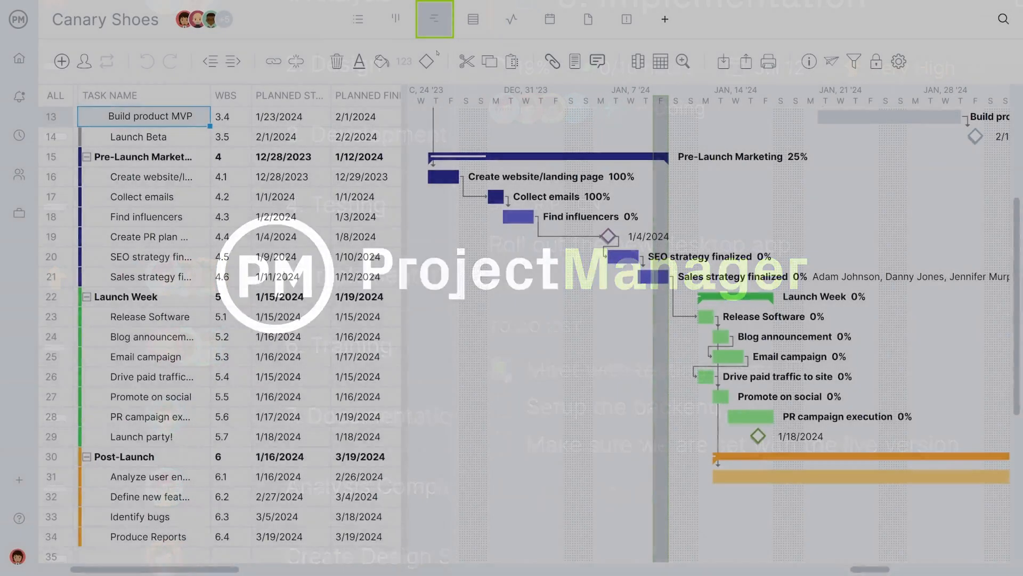
# - Log a 4-hour time entry for a team member on the task from Board view
pyautogui.click(396, 25)
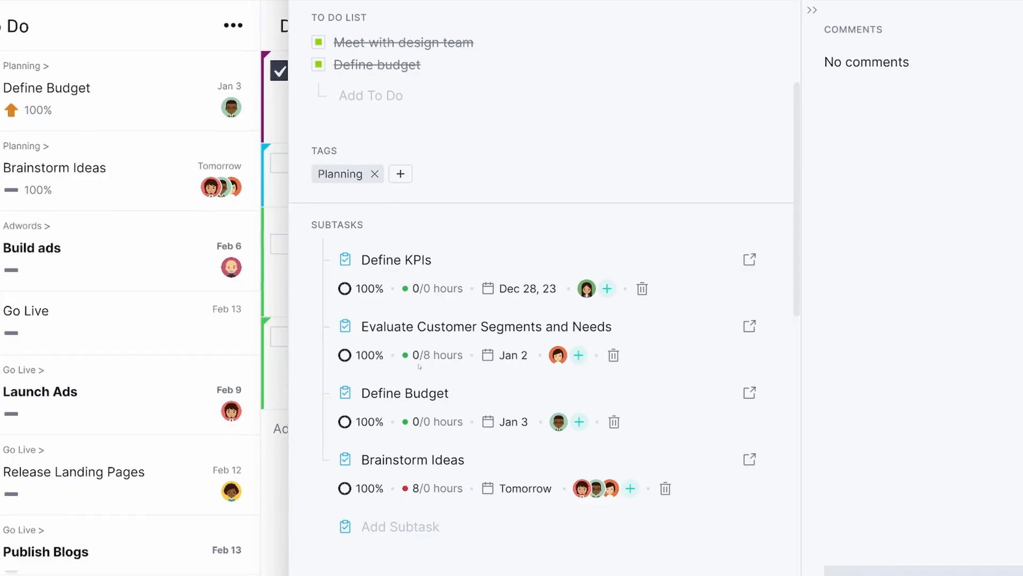
pyautogui.click(438, 360)
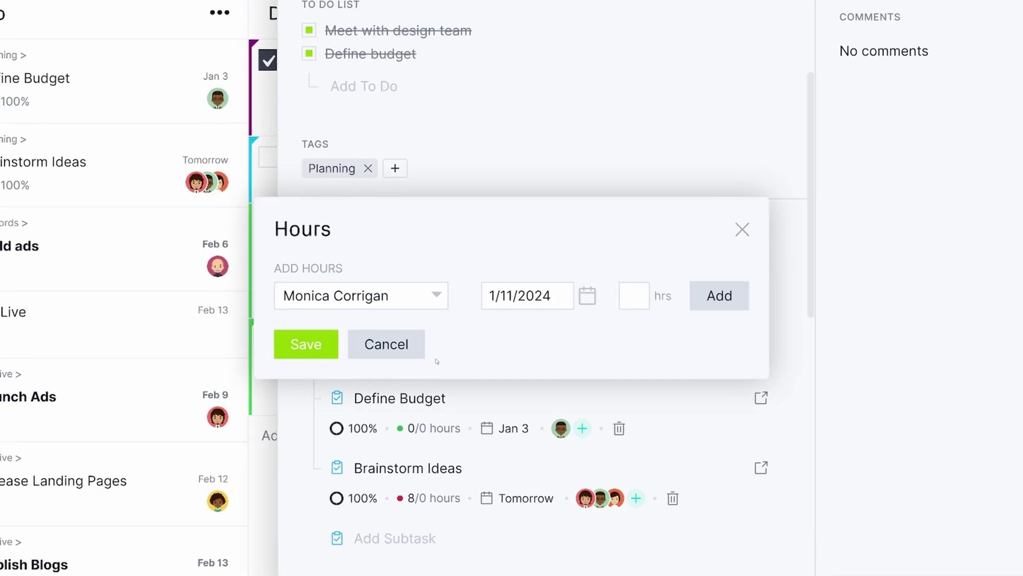
pyautogui.click(640, 295)
pyautogui.write('4')
pyautogui.press('Return')
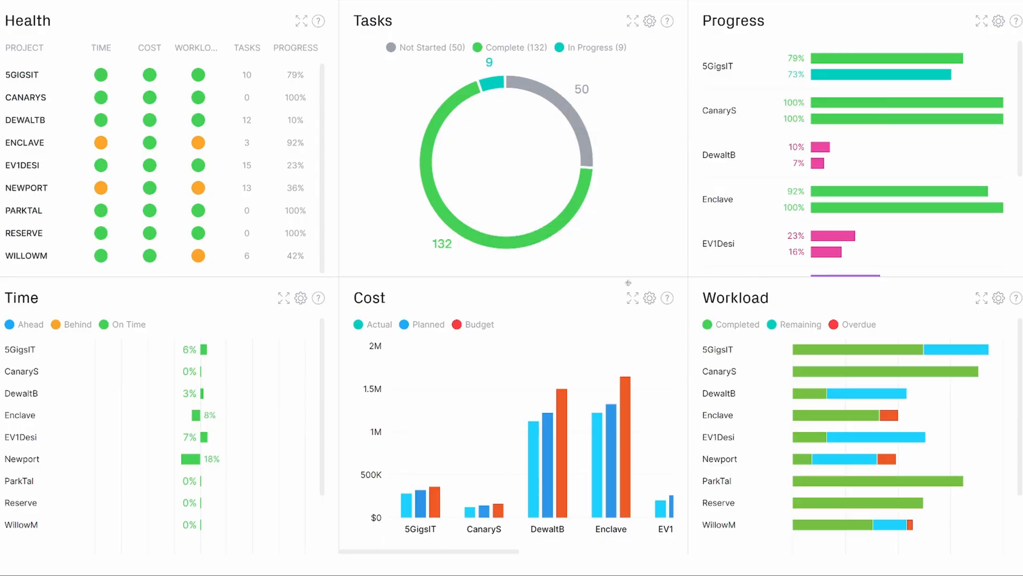
# - Enlarge the Cost chart and reassign the Implementation task to another team member in Workload
pyautogui.click(631, 298)
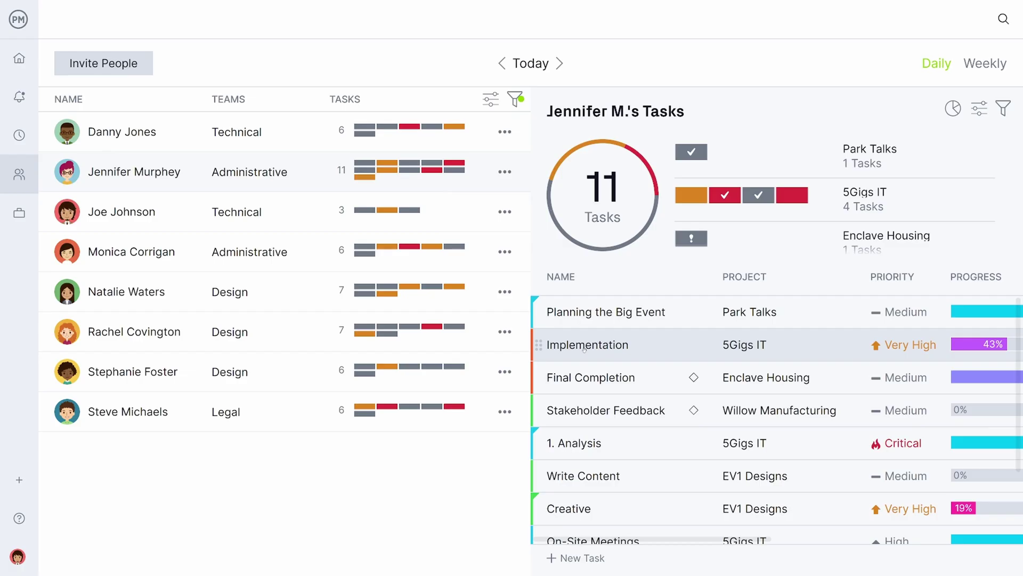
pyautogui.moveTo(585, 348); pyautogui.dragTo(429, 225)
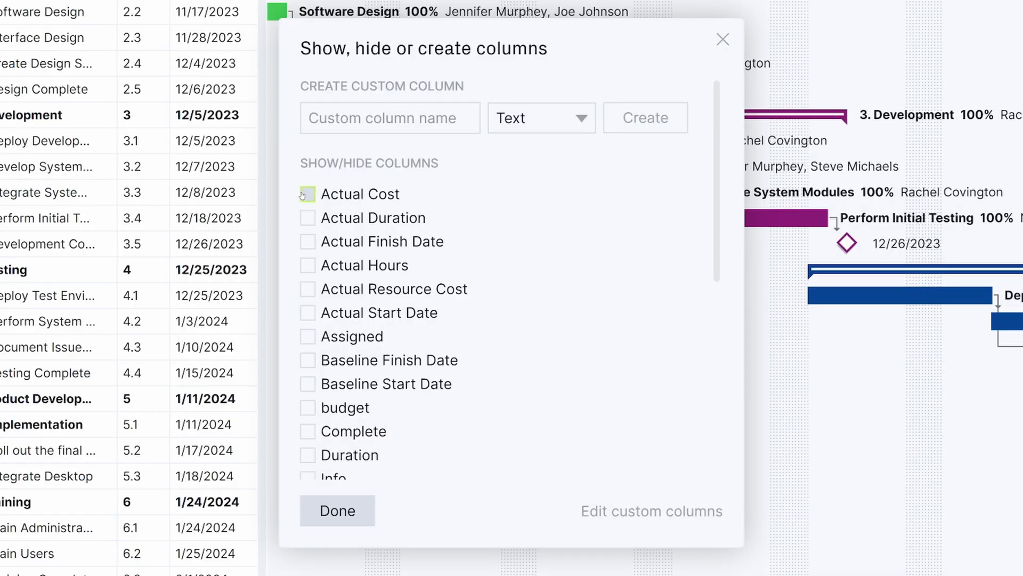
pyautogui.scroll(-2, 303, 194)
pyautogui.scroll(-4, 316, 319)
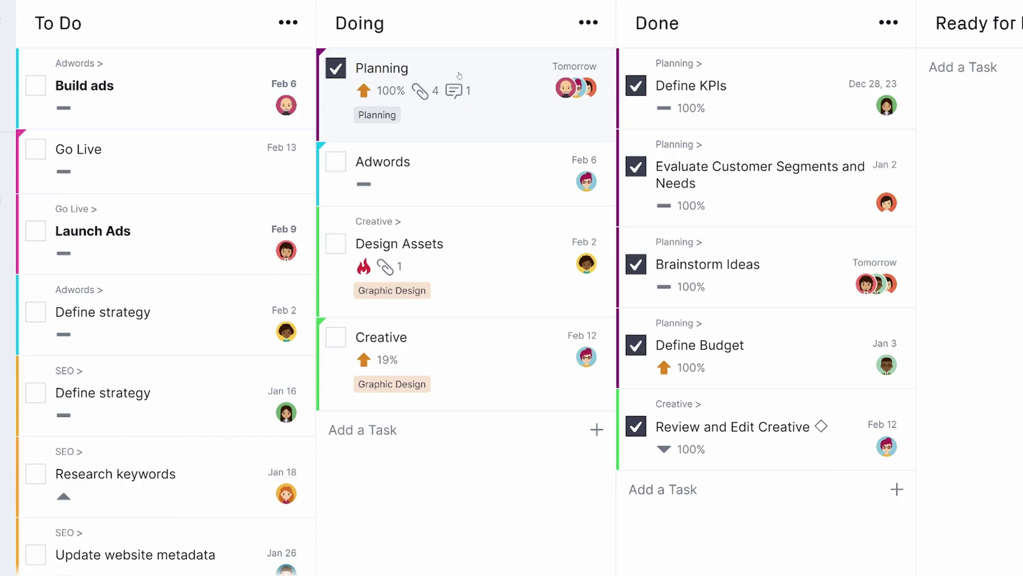
# - Move the Planning card from the Doing column to Done on the Board
pyautogui.moveTo(459, 76); pyautogui.dragTo(752, 136)
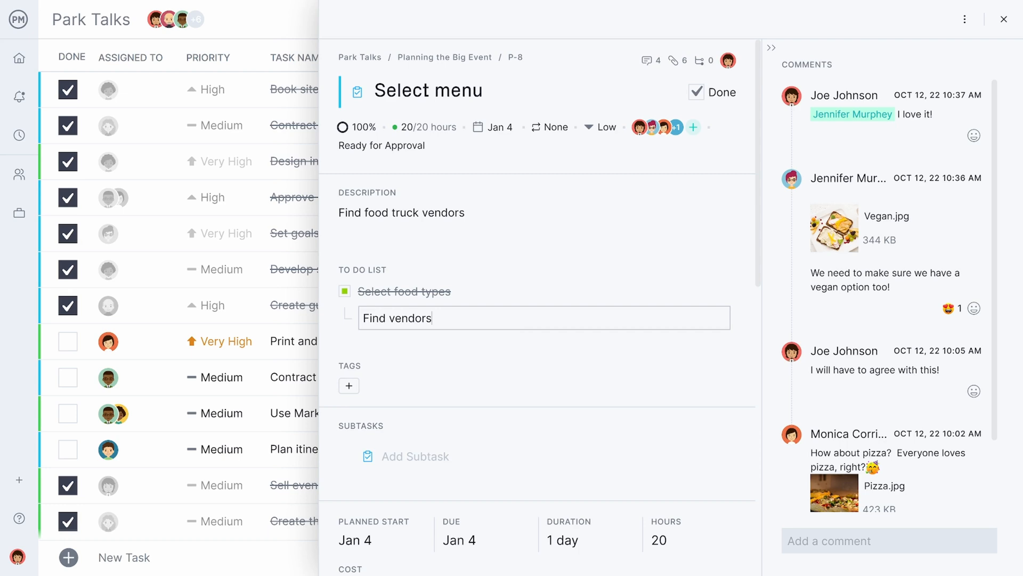
# - Add a 'Find vendors' to-do to the Select menu task and tick it off
pyautogui.press('Return')
pyautogui.click(346, 311)
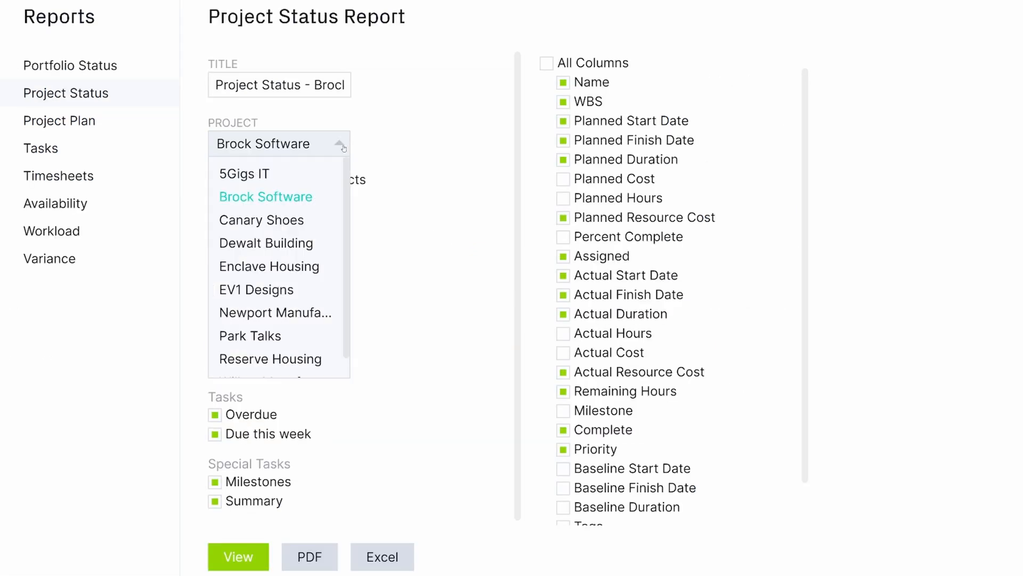
# - Generate a Project Status report for the 5Gigs IT project
pyautogui.click(305, 176)
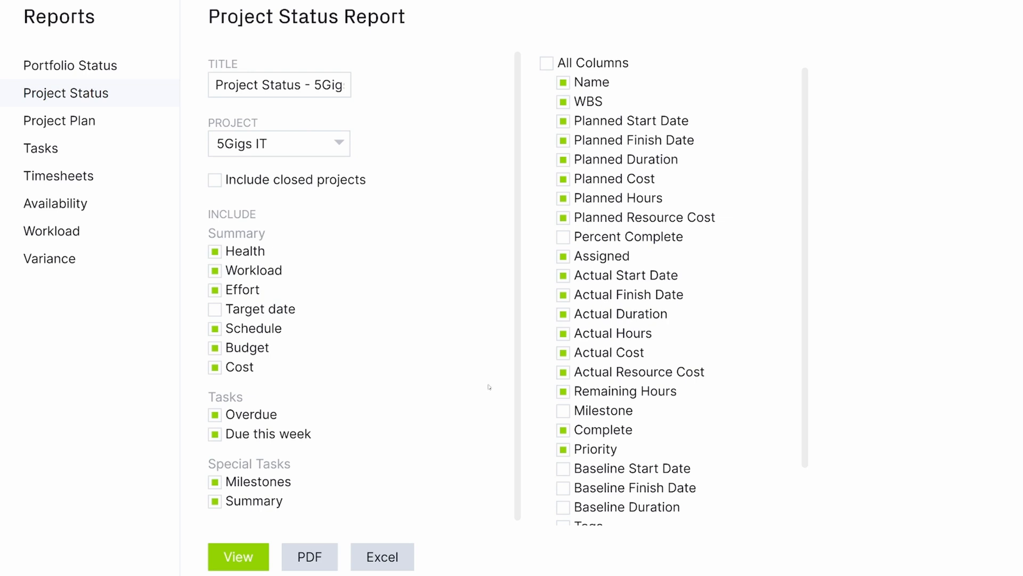
pyautogui.click(255, 553)
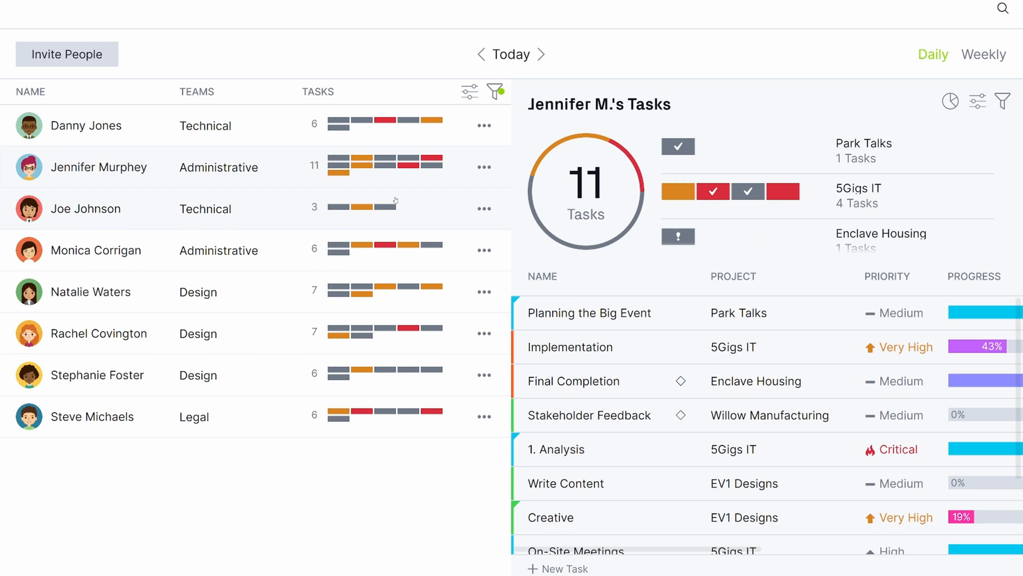
# - Auto-fill the week's timesheet and reschedule Promote on social to Wednesday the 17th
pyautogui.click(396, 207)
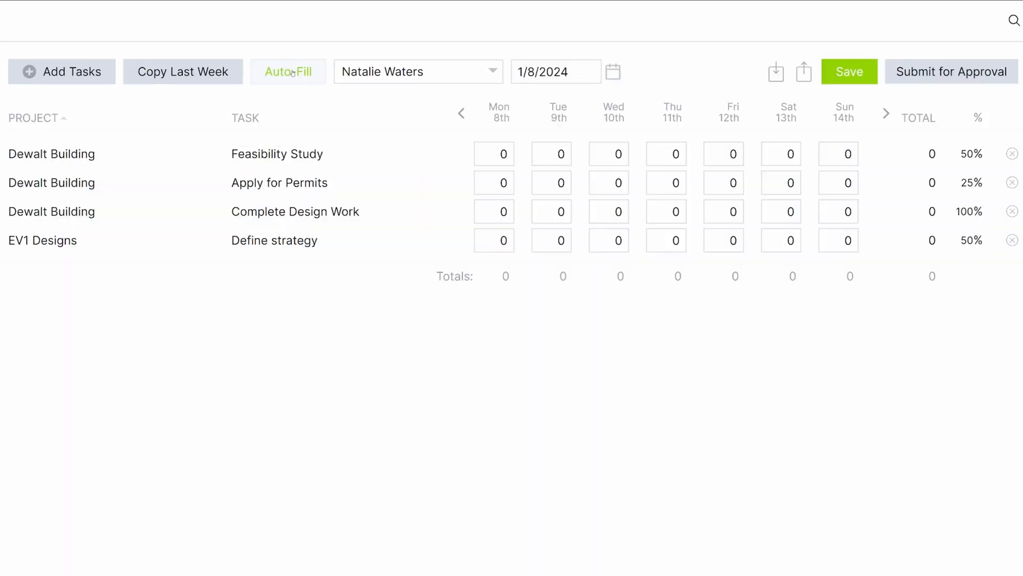
pyautogui.click(294, 72)
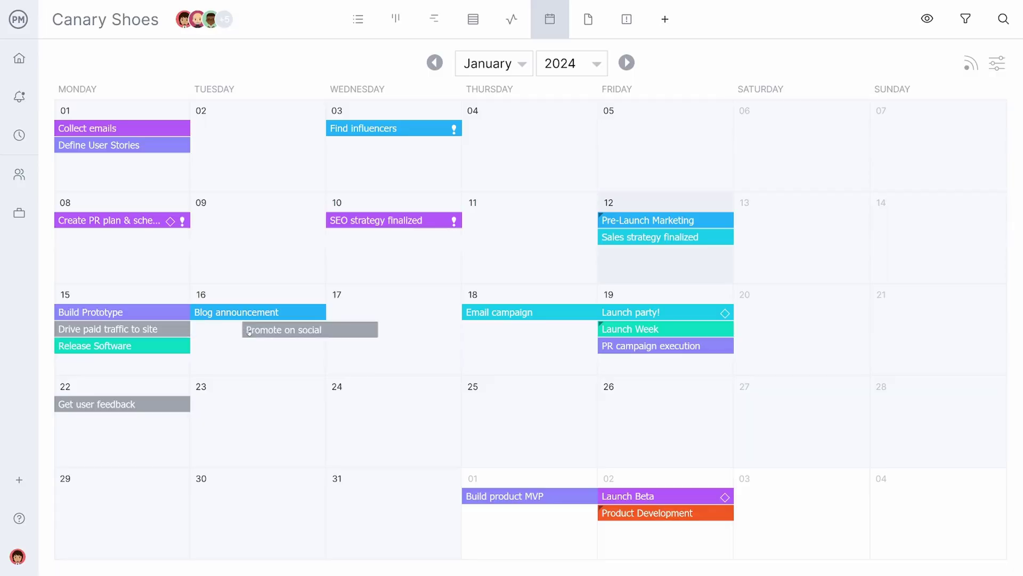
pyautogui.moveTo(249, 332); pyautogui.dragTo(334, 332)
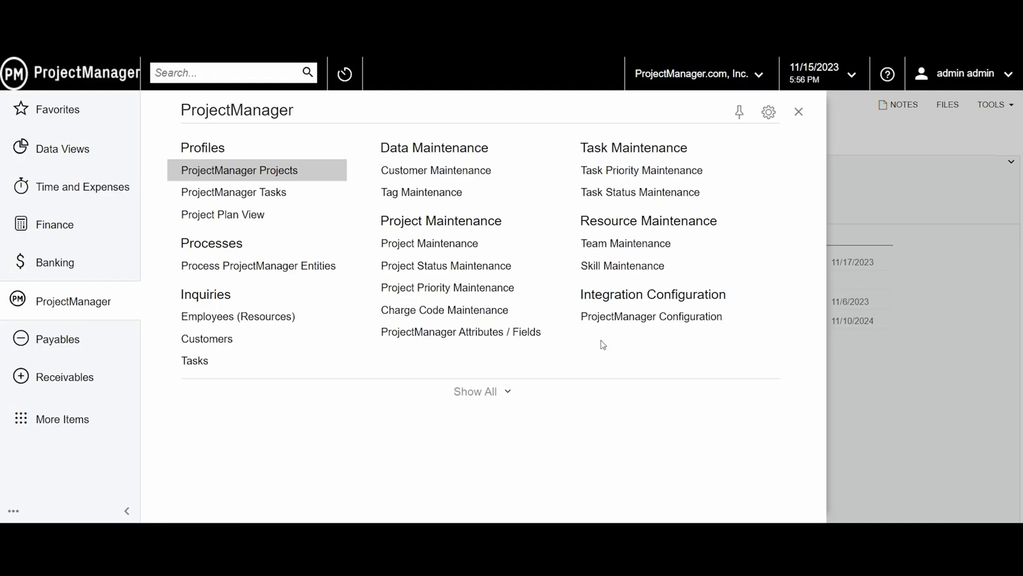
# - Open the Pine Street Construction Project from the ProjectManager Projects list
pyautogui.click(296, 171)
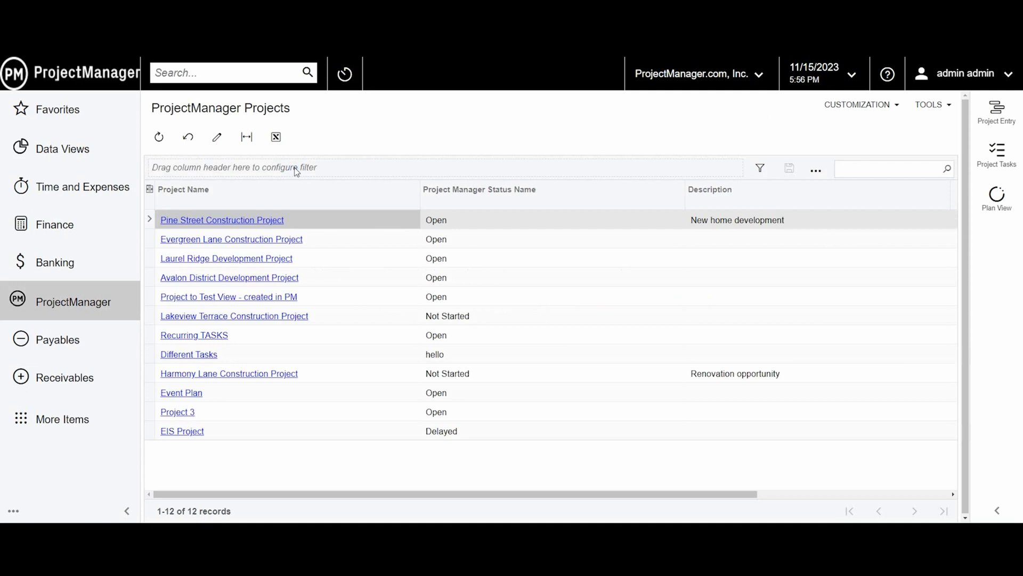
pyautogui.click(275, 221)
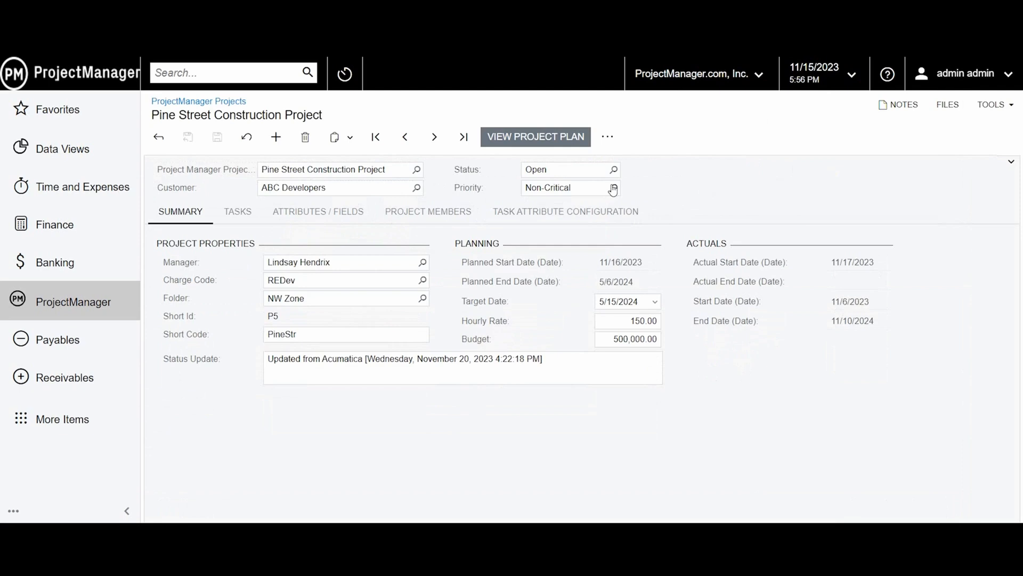
# - Set the project's priority to Important and its target date to 5/31/2024
pyautogui.click(613, 188)
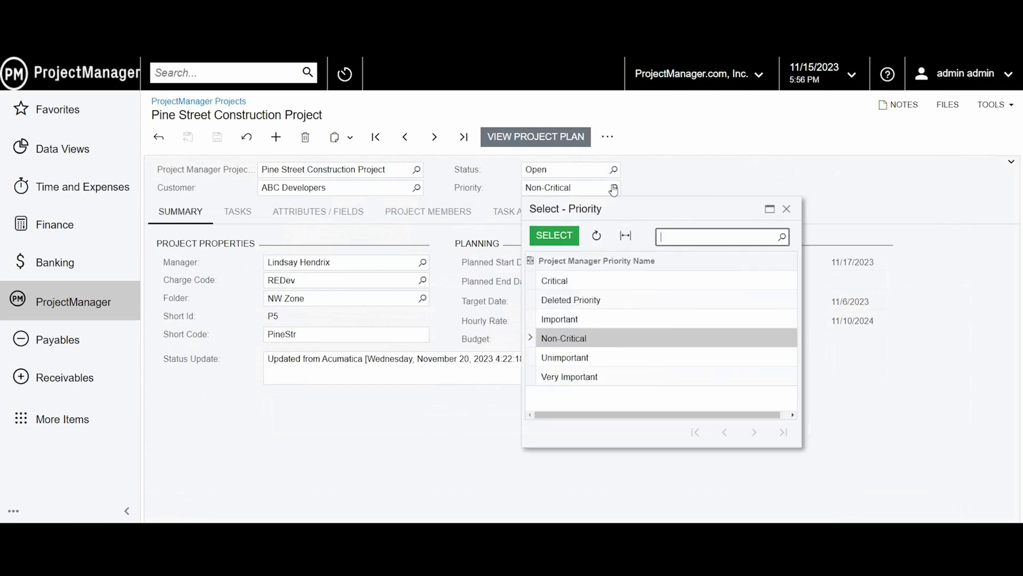
pyautogui.click(573, 324)
pyautogui.click(552, 235)
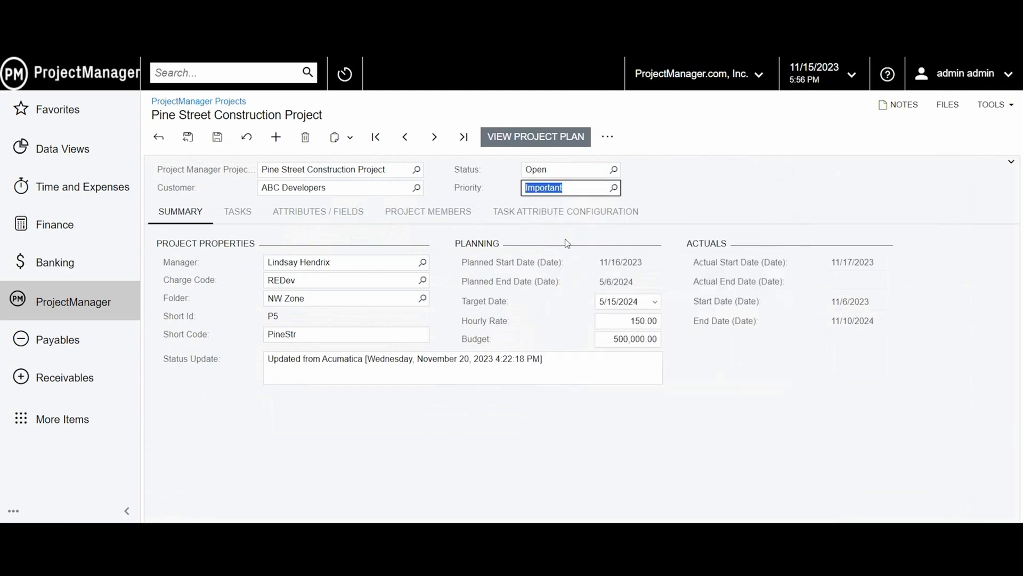
pyautogui.click(654, 305)
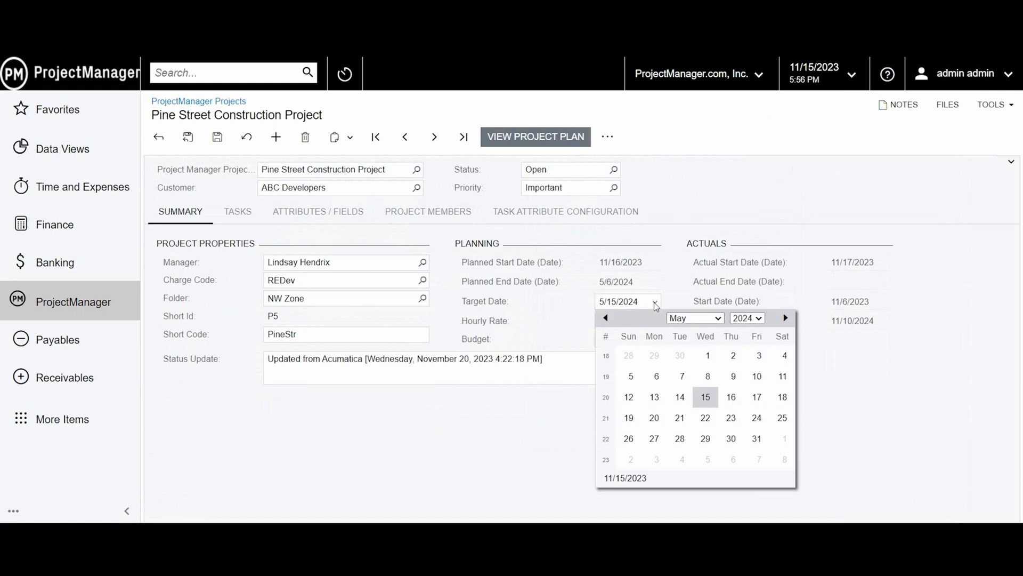
pyautogui.click(755, 446)
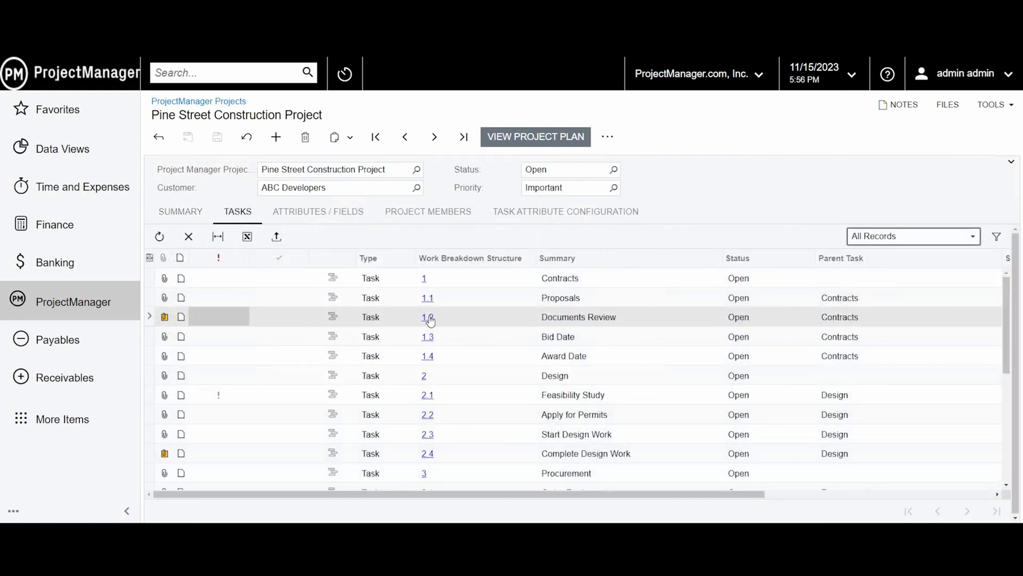
# - Open the Documents Review task (1.2) to view its details and floor-plan drawing
pyautogui.click(429, 318)
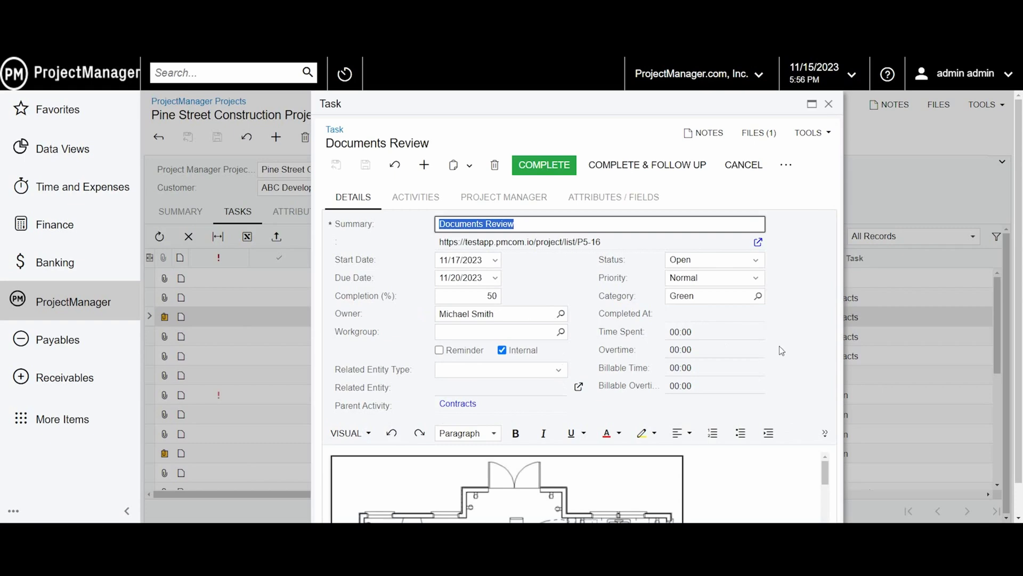
pyautogui.scroll(-1, 834, 360)
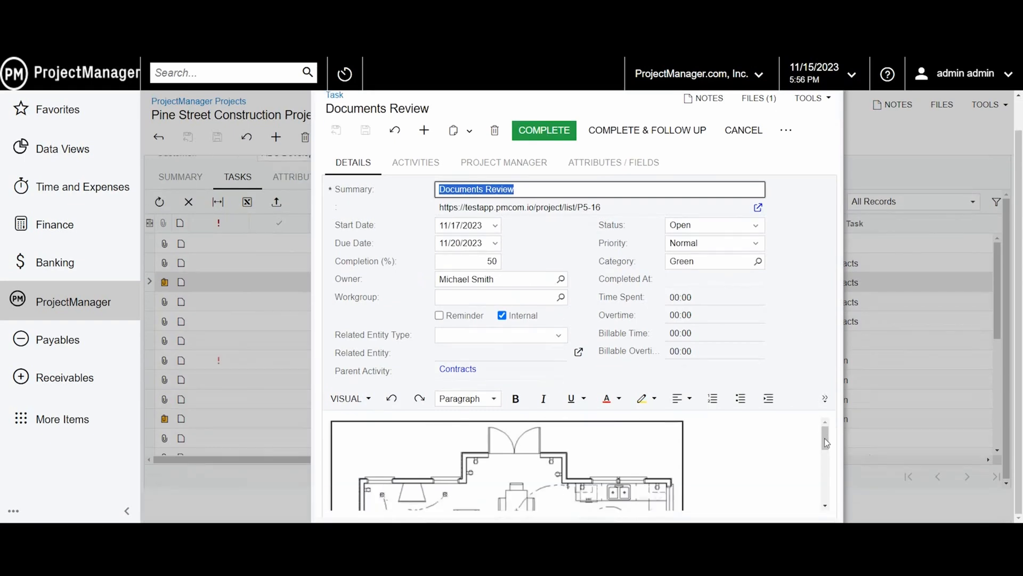
pyautogui.moveTo(825, 437)
pyautogui.mouseDown()
pyautogui.moveTo(825, 502)
pyautogui.moveTo(819, 428)
pyautogui.mouseUp()
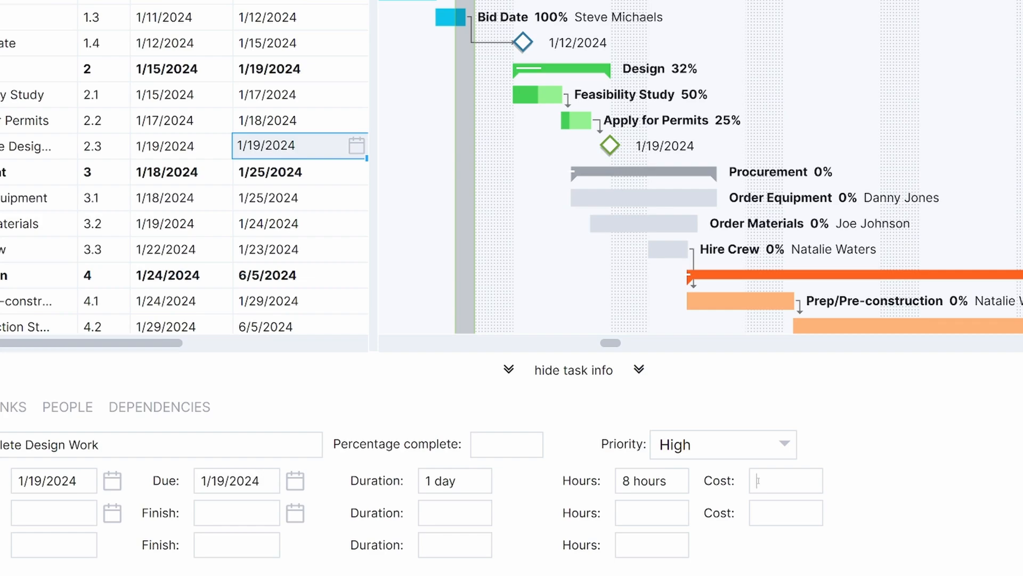
# - Tick off 'Meet with team lead' on Hire Crew and add a 'Start the hiring process' to-do
pyautogui.click(345, 280)
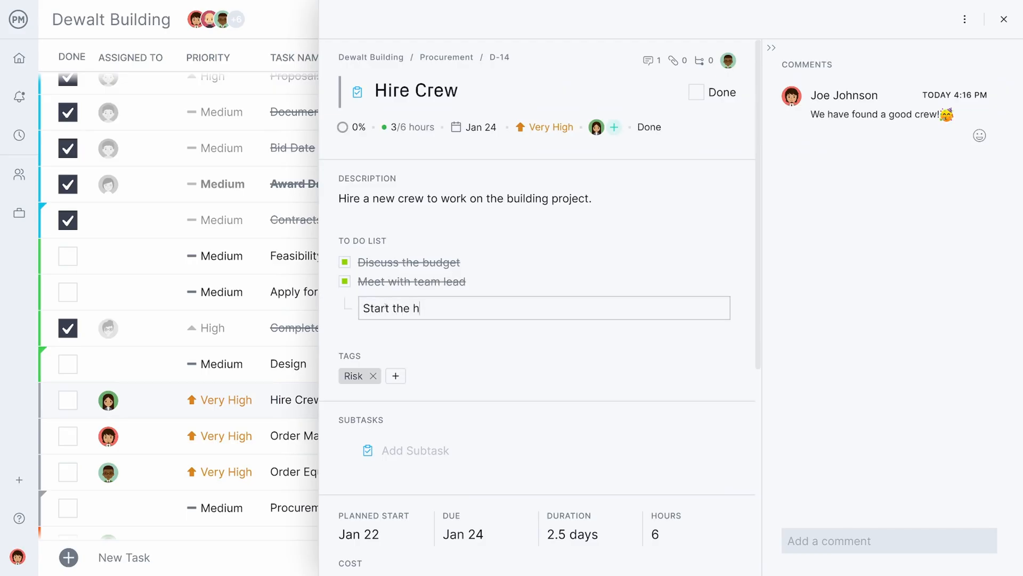
pyautogui.press('Return')
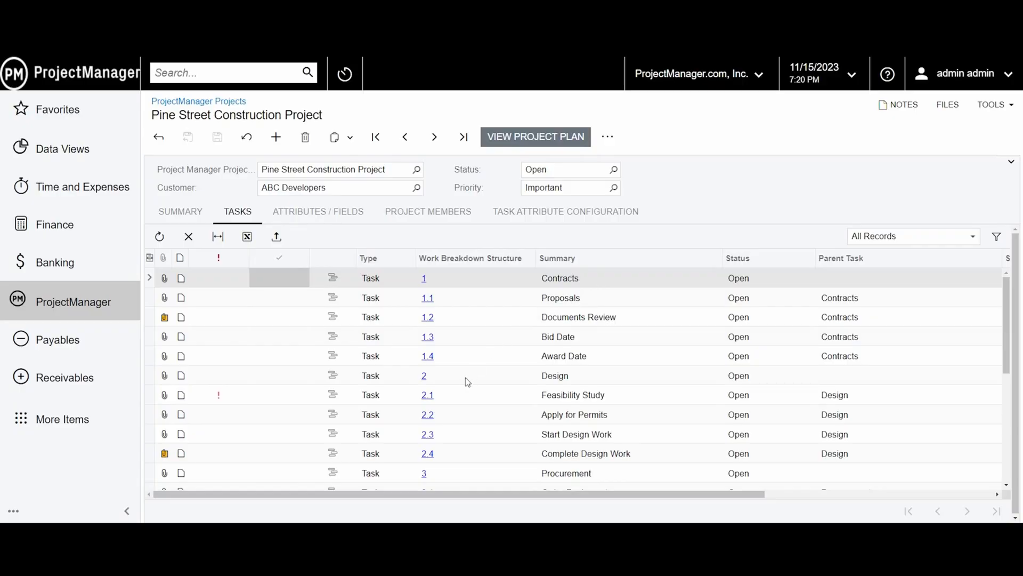
# - Set the Feasibility Study task's planned cost to 500 on its Project Manager tab
pyautogui.click(427, 395)
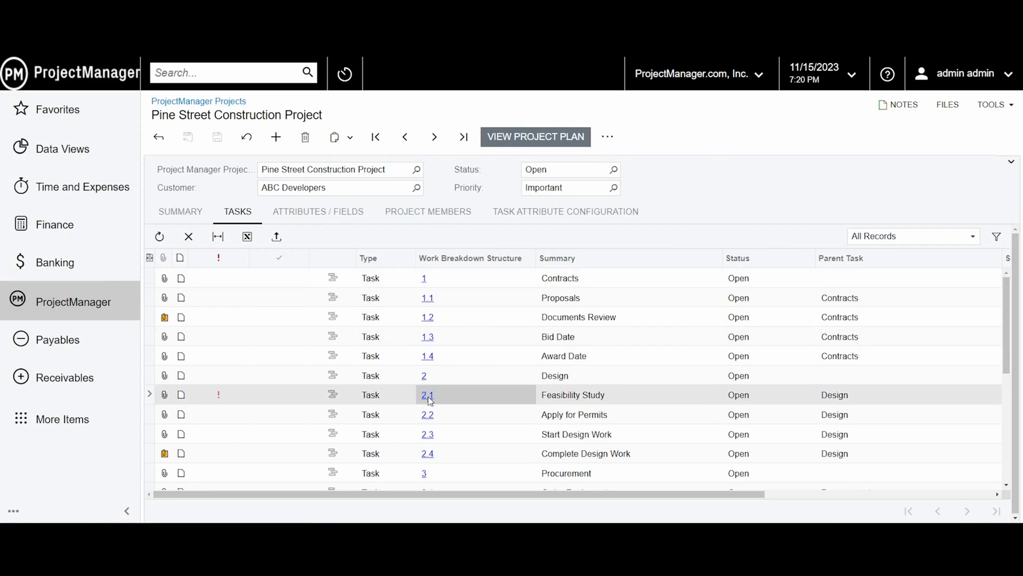
pyautogui.click(428, 397)
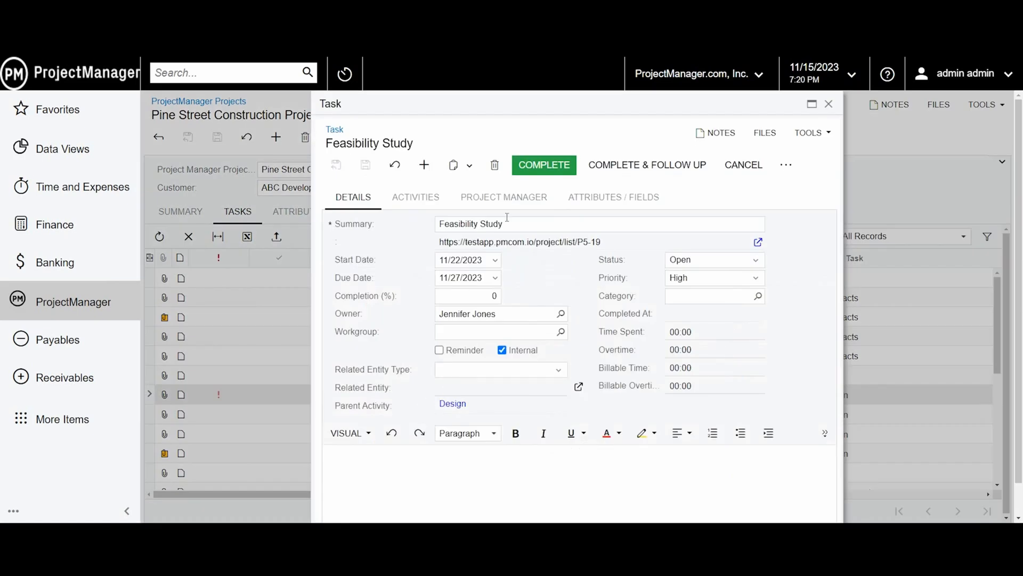
pyautogui.click(509, 196)
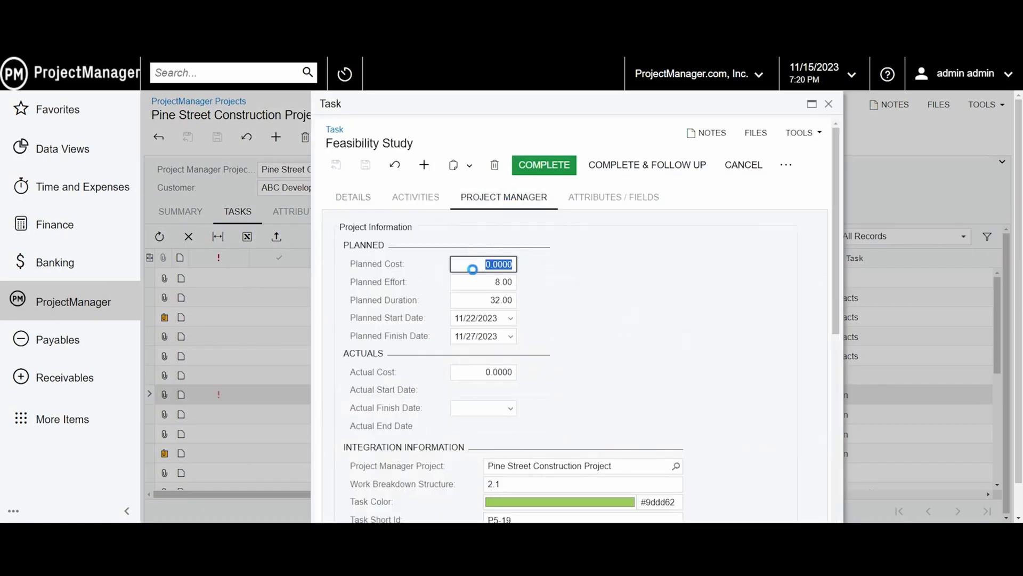
pyautogui.write('5')
pyautogui.click(478, 281)
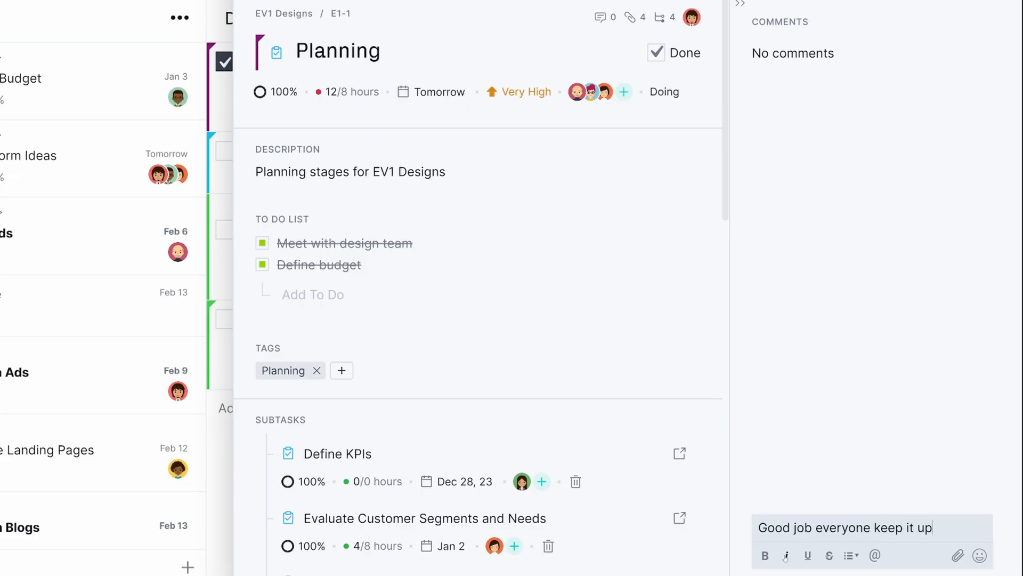
# - Post the comment "Good job everyone keep it up!" with a smiley and move Product Documentation to the middle column
pyautogui.click(979, 555)
pyautogui.click(763, 331)
pyautogui.press('Return')
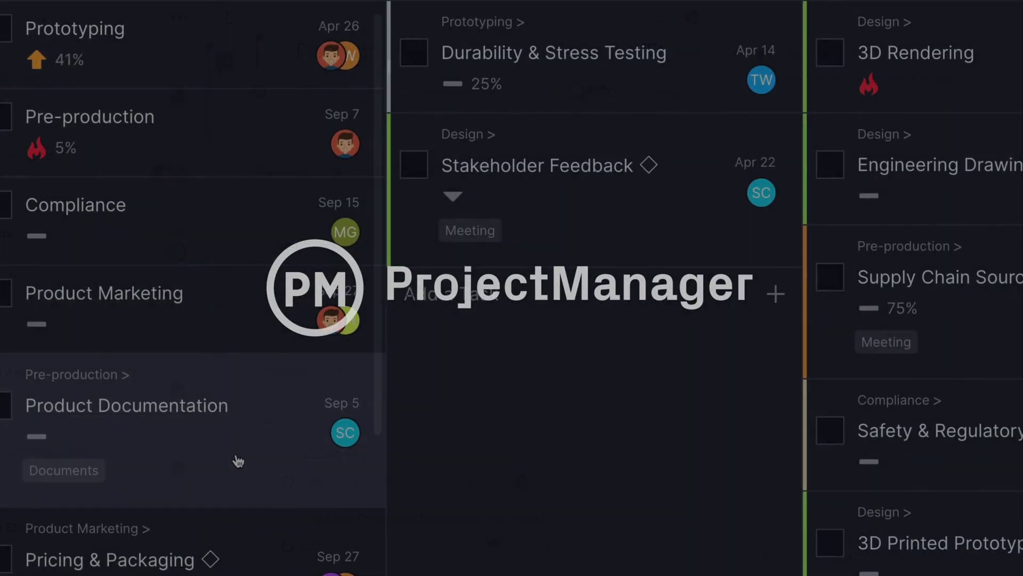
pyautogui.moveTo(238, 461); pyautogui.dragTo(501, 359)
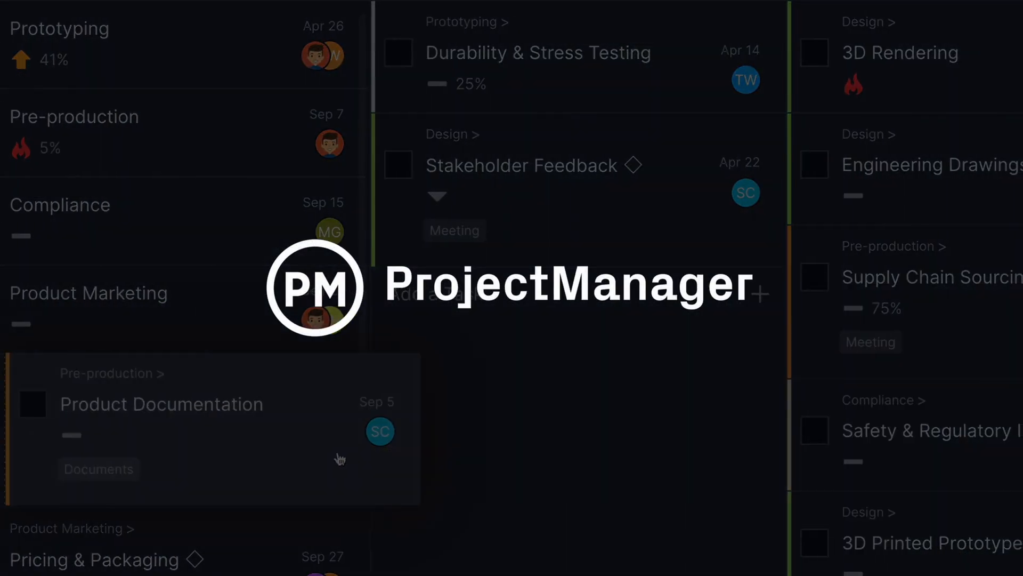